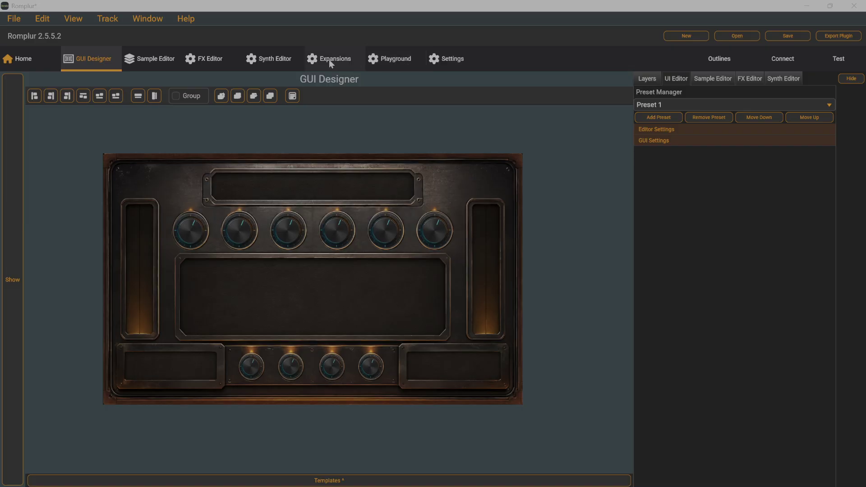
Show the One Shot Maker in the Playground and load the Vanguard plugin into the test host
left_click(397, 61)
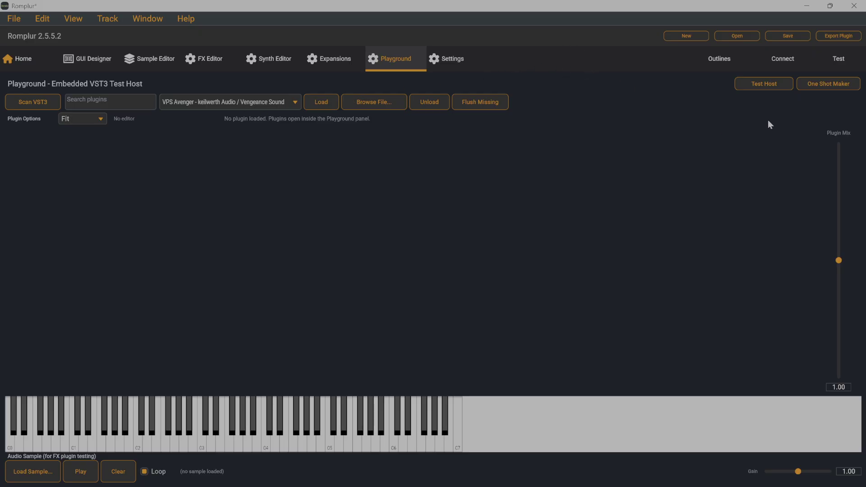
left_click(824, 85)
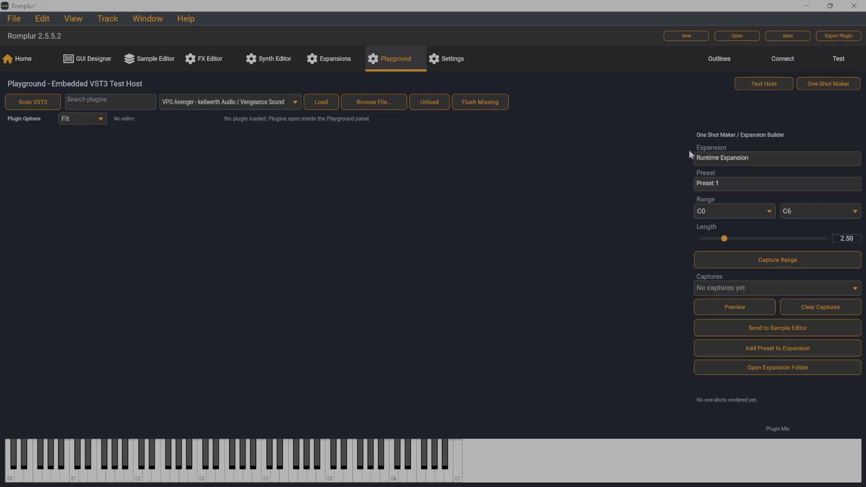
left_click(232, 101)
scroll(189, 220, "down", 3)
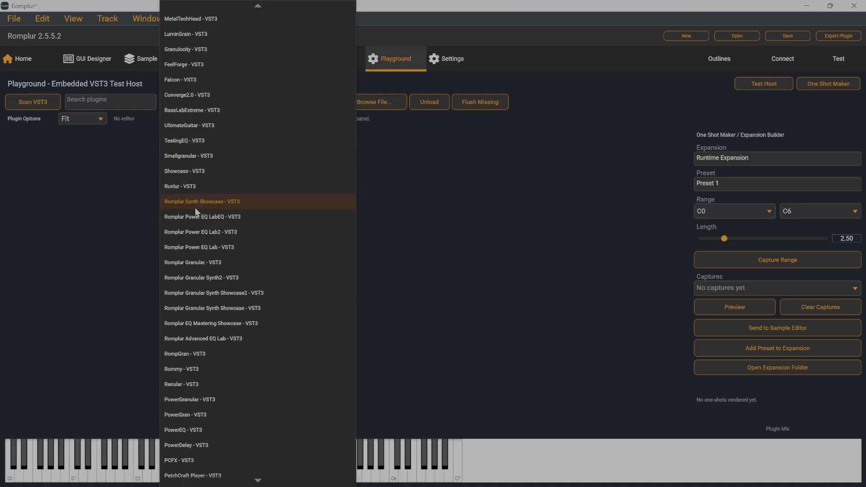
scroll(195, 207, "down", 7)
scroll(246, 327, "down", 5)
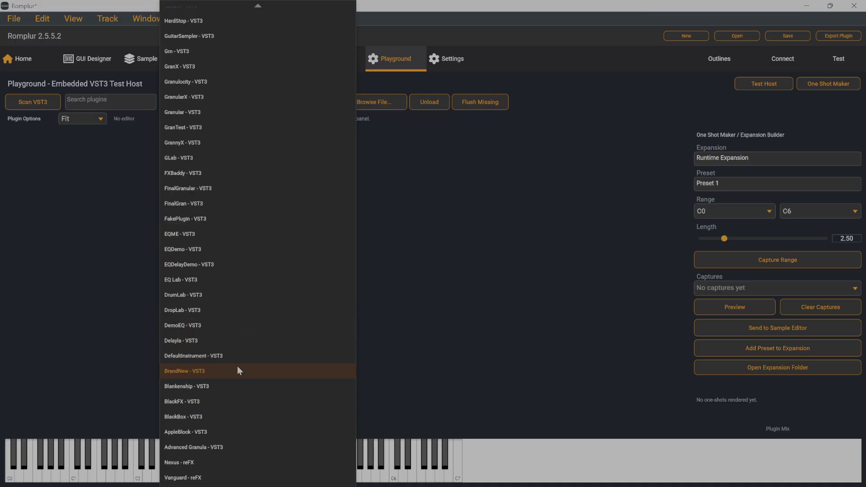
left_click(199, 478)
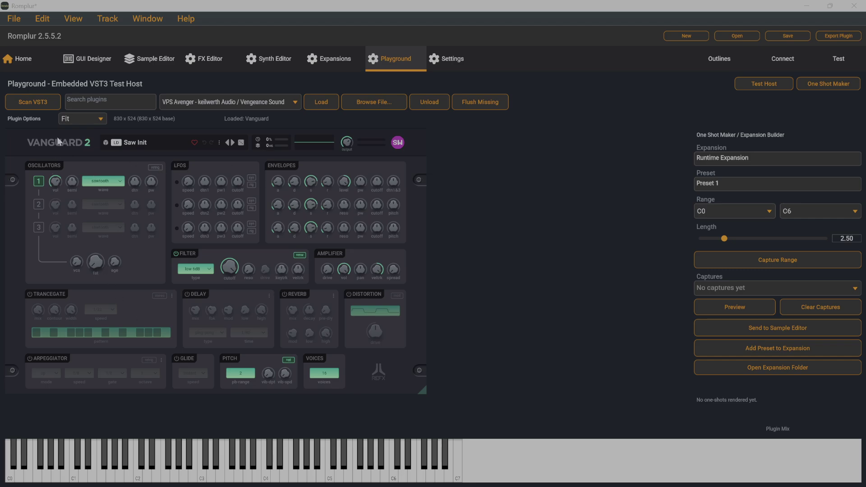
Load the preset "4 All" from Vanguard's preset browser
left_click(111, 145)
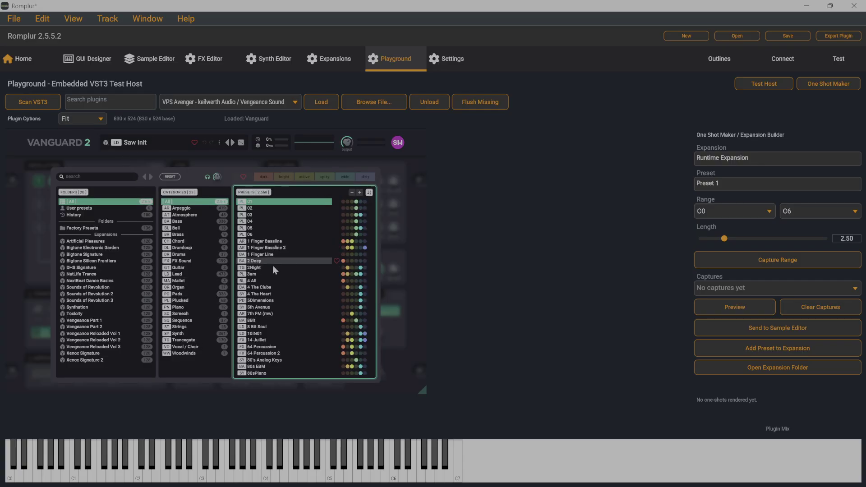
left_click(255, 222)
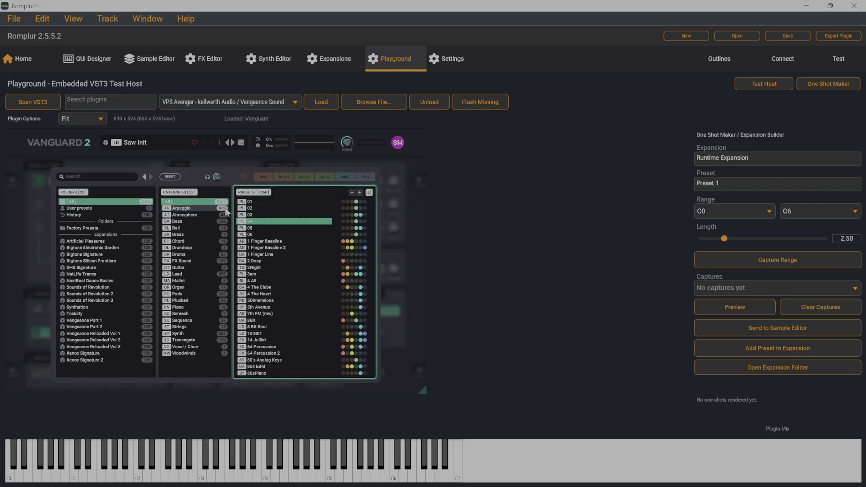
left_click(264, 236)
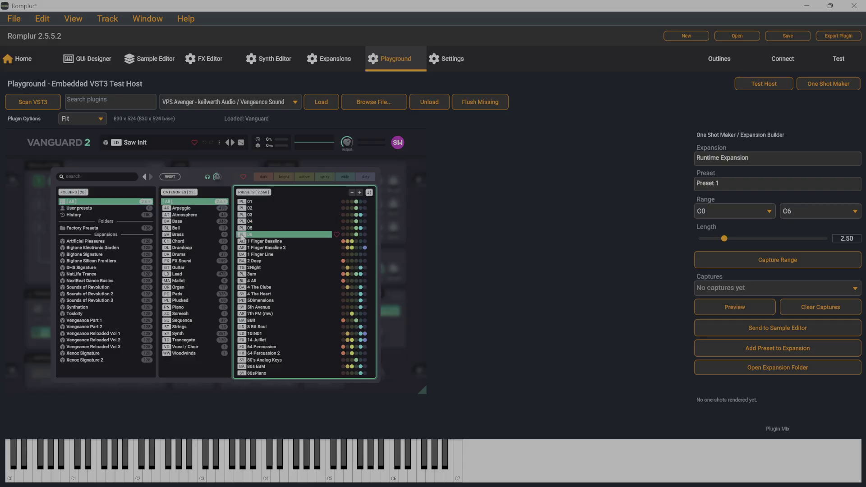
left_click(270, 281)
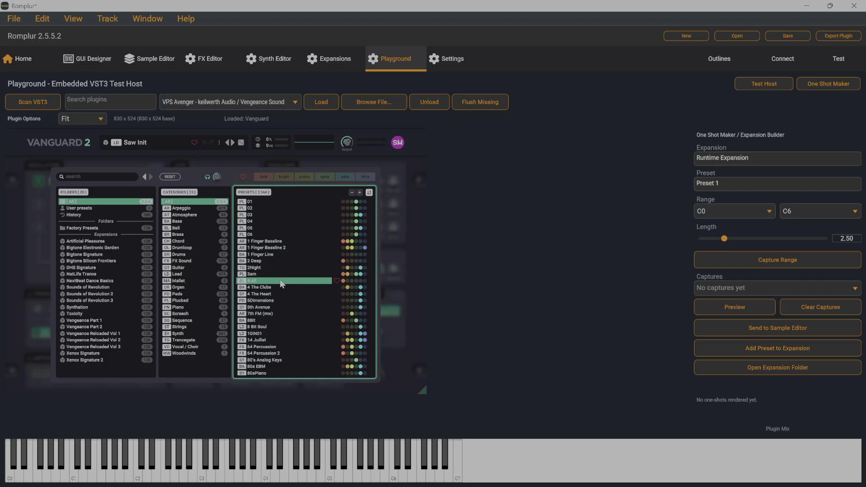
double_click(274, 280)
Name the expansion "Vanguard Demo" and its preset "4 All" in the One Shot Maker
left_click(762, 157)
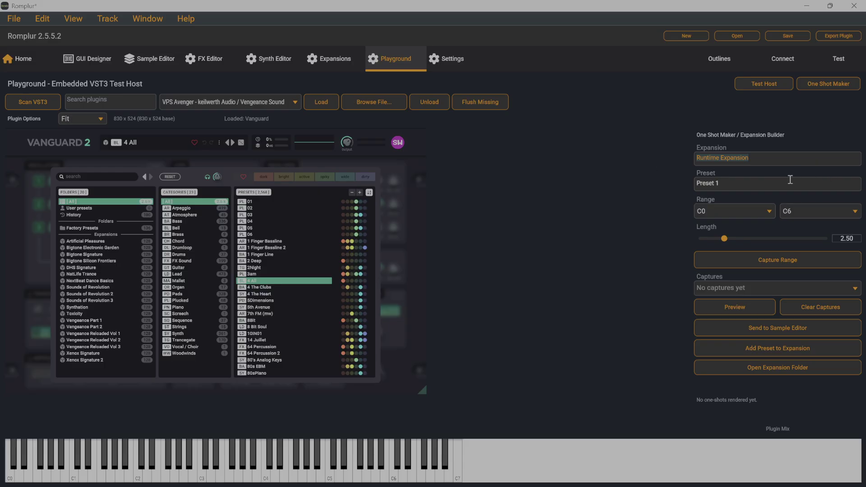
left_click(774, 161)
key("BackSpace")
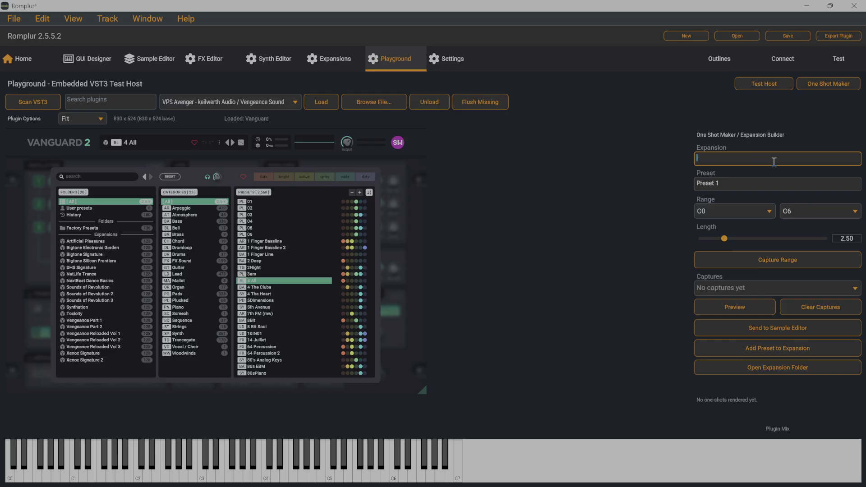
type("Vanguard")
type("Demo")
key("Tab")
key("BackSpace")
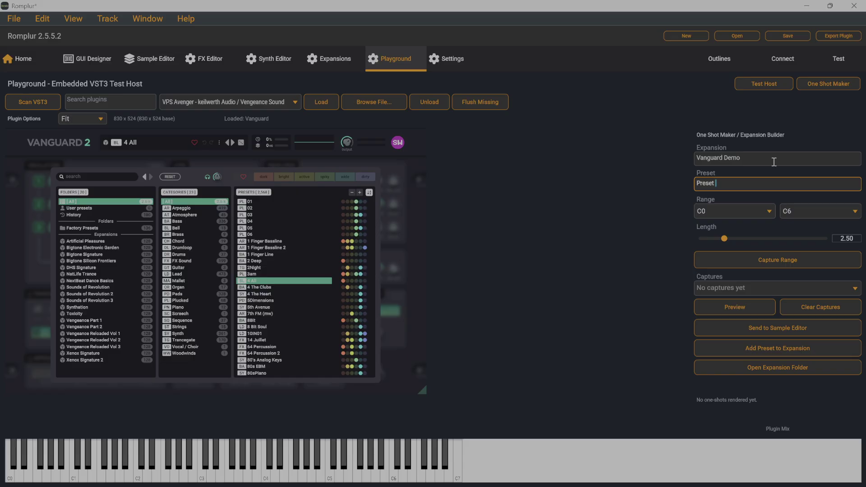
key("BackSpace")
key("BackSpace")
key("BackSpace")
key("BackSpace")
key("BackSpace")
key("BackSpace")
type("4 All")
Set the one-shot length to 4.00 and capture the note range C0 to C6
double_click(840, 239)
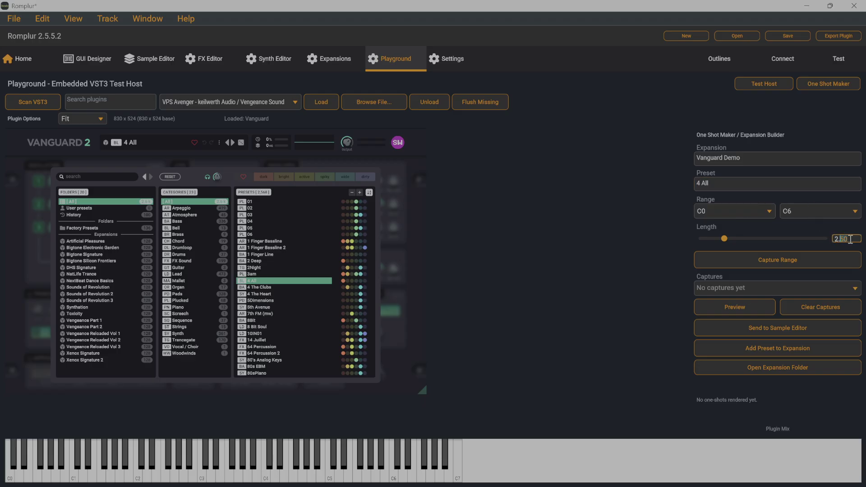
key("ctrl+a")
type("4")
left_click(778, 260)
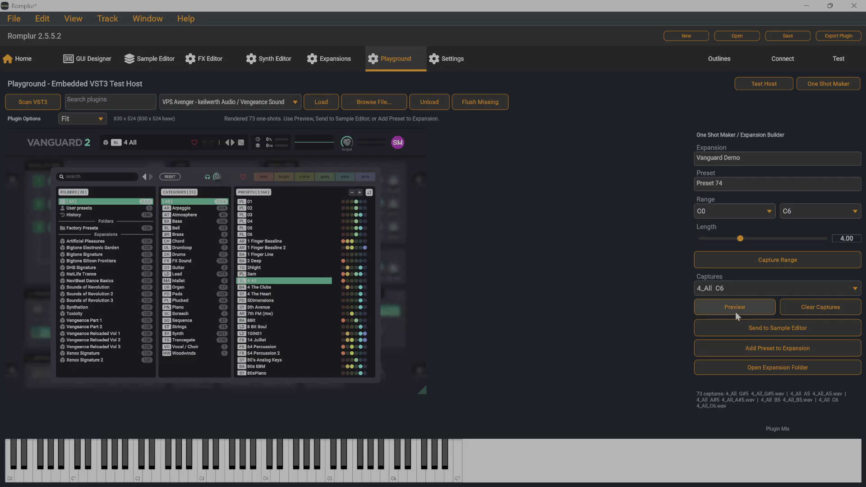
Preview the 4_All F1 capture and send the captured one-shots to the Sample Editor
left_click(751, 287)
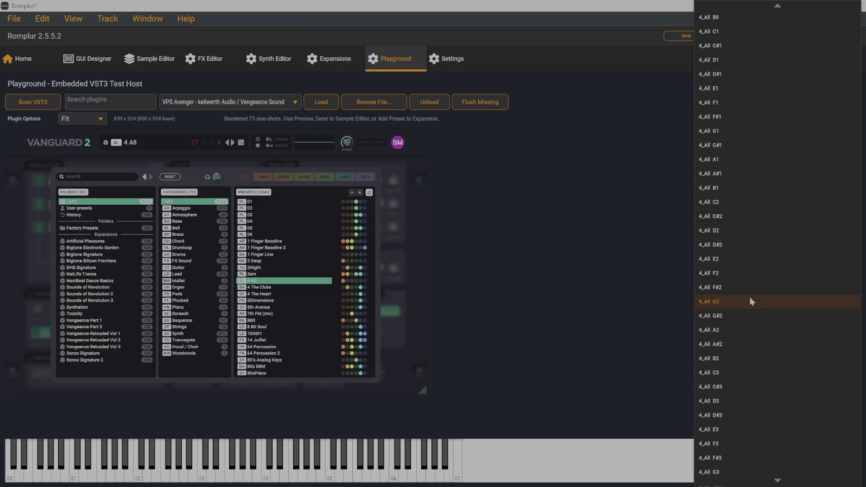
left_click(727, 102)
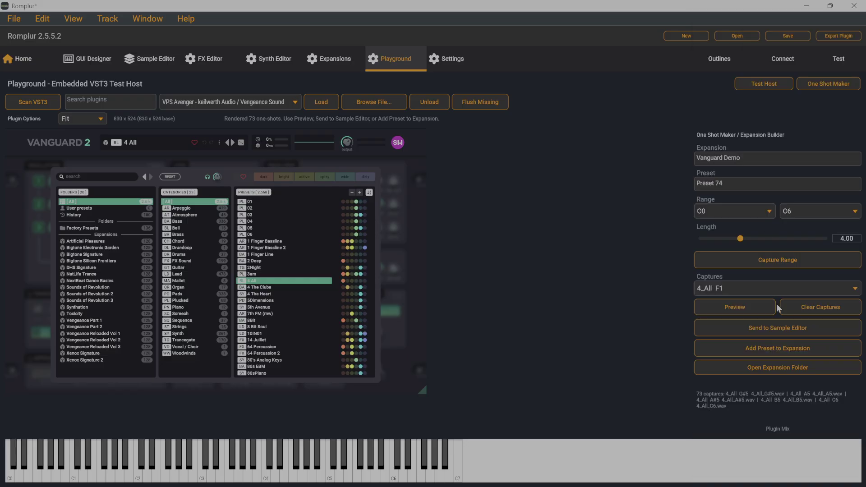
left_click(738, 308)
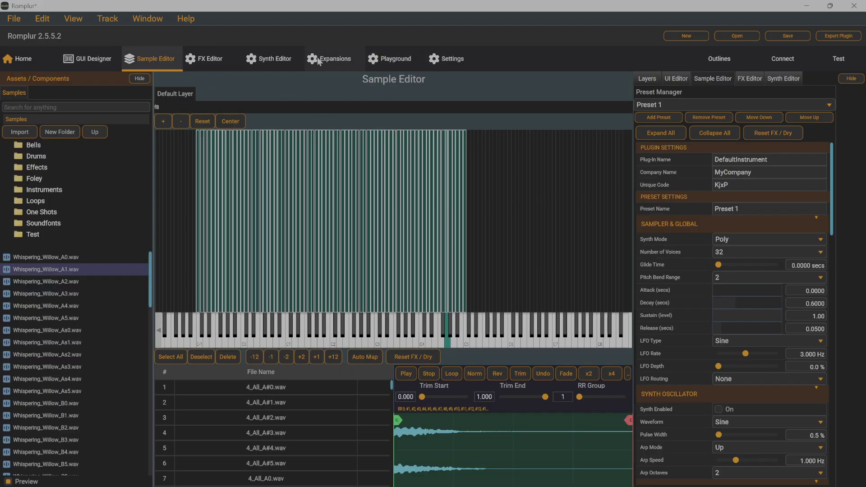
Unload the Vanguard plugin from the Playground, then audition a mapped key in the Sample Editor
left_click(403, 62)
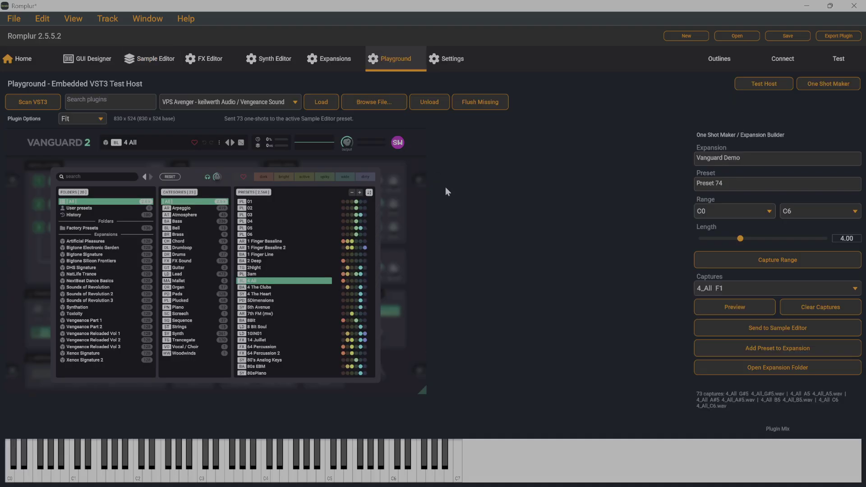
left_click(421, 102)
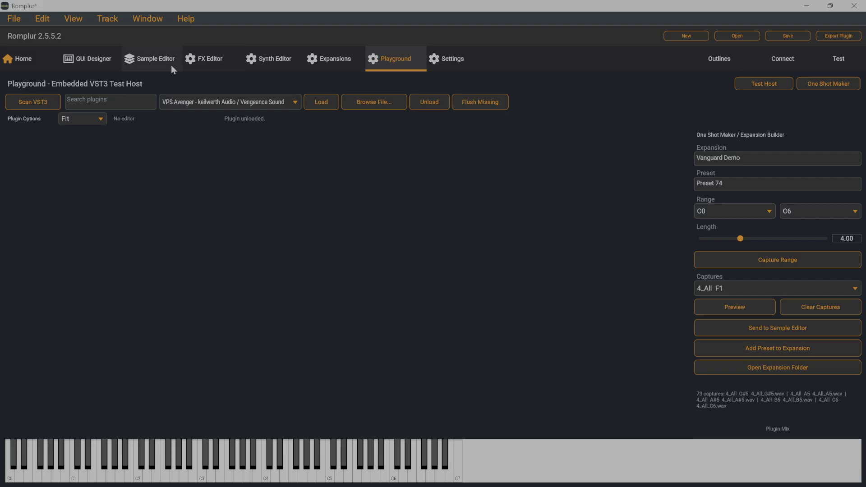
left_click(145, 63)
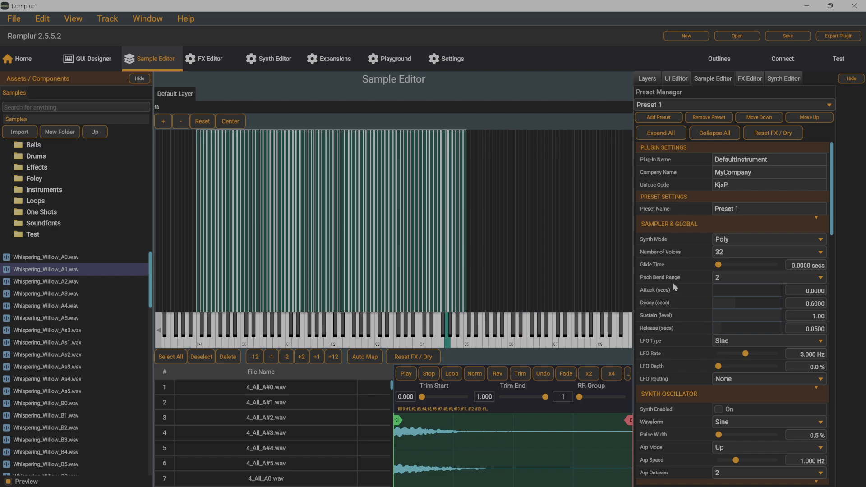
left_click(310, 333)
Add a Keyboard component 611 wide and 45 high at X 199, Y 377 in the GUI's central panel and turn on Test mode
left_click(85, 59)
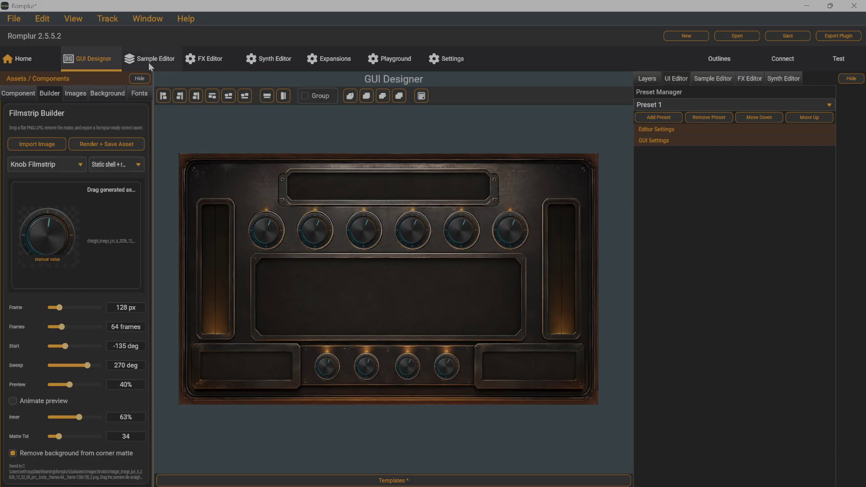
right_click(319, 289)
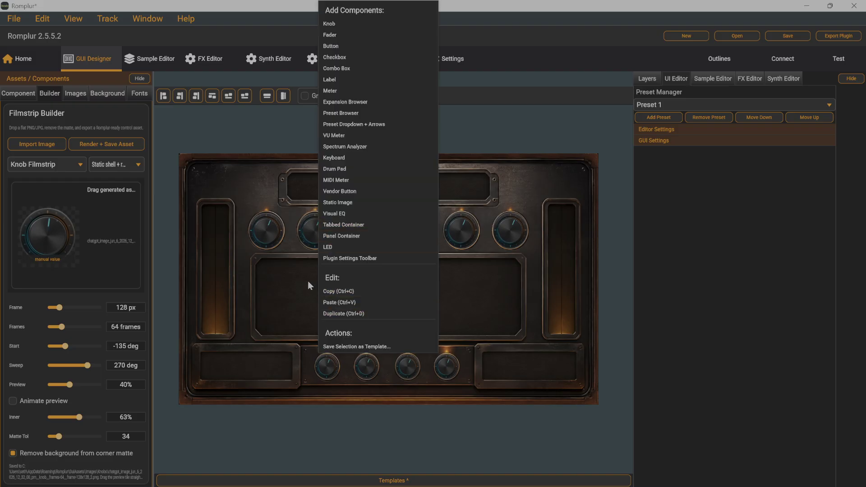
left_click(339, 159)
left_click_drag(371, 305, 316, 327)
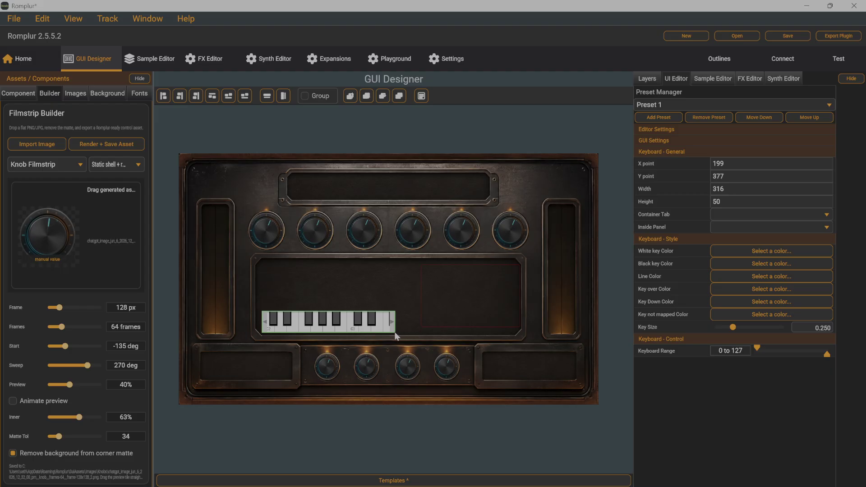
left_click_drag(395, 336, 519, 330)
left_click(837, 61)
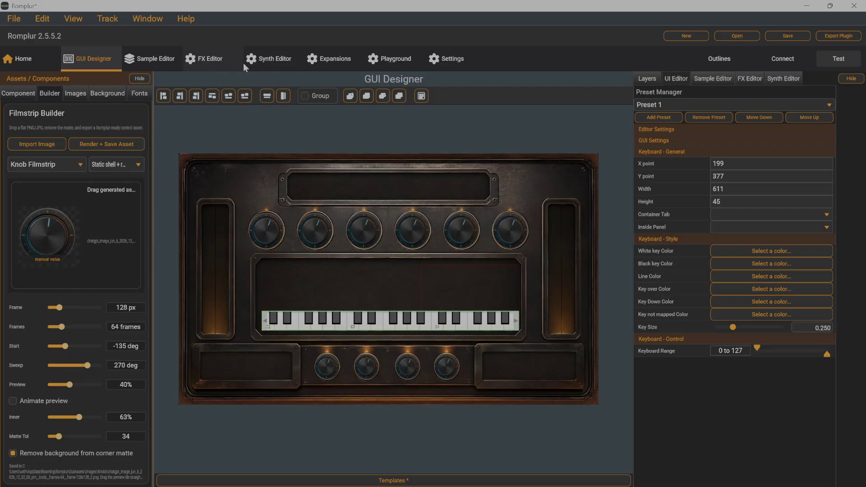
Add another oscillator to the Default Layer in the Synth Editor and enable its synth
left_click(270, 60)
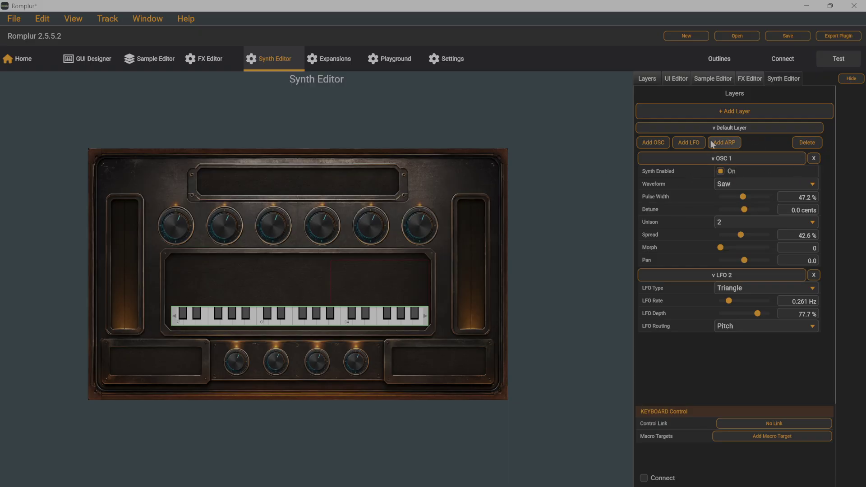
left_click(655, 142)
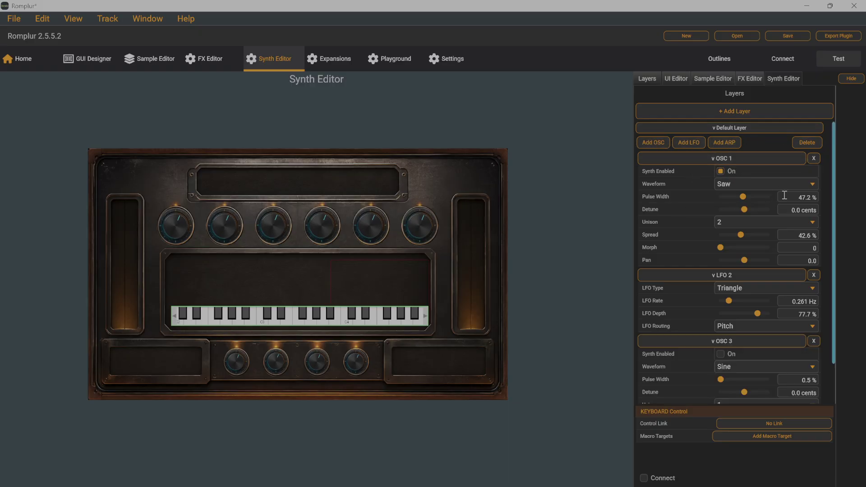
left_click(720, 353)
Enable the synth in the Sample Editor's Synth Oscillator settings
left_click(84, 58)
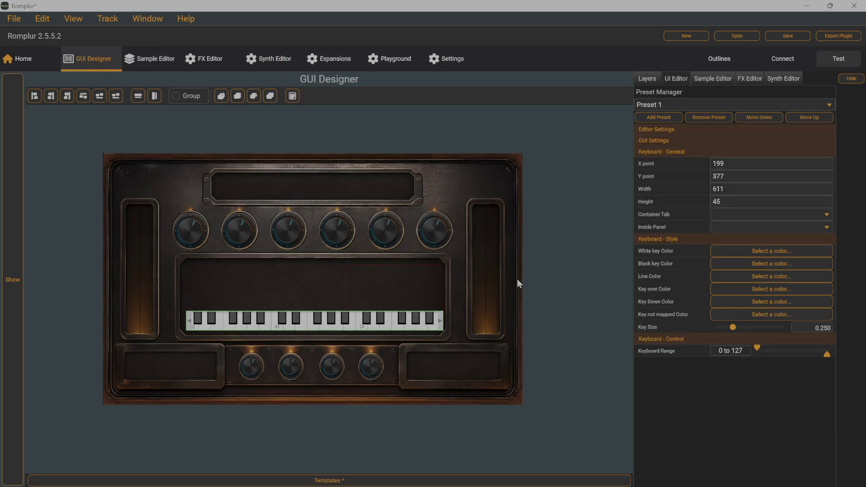
left_click(160, 61)
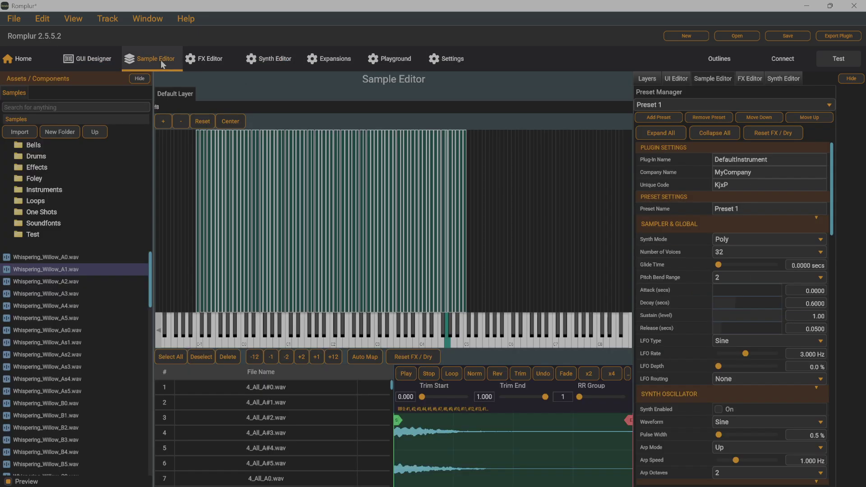
left_click(718, 409)
Delete OSC 3 in the Synth Editor and clear the Default Layer of its remaining oscillator and LFO
left_click(272, 60)
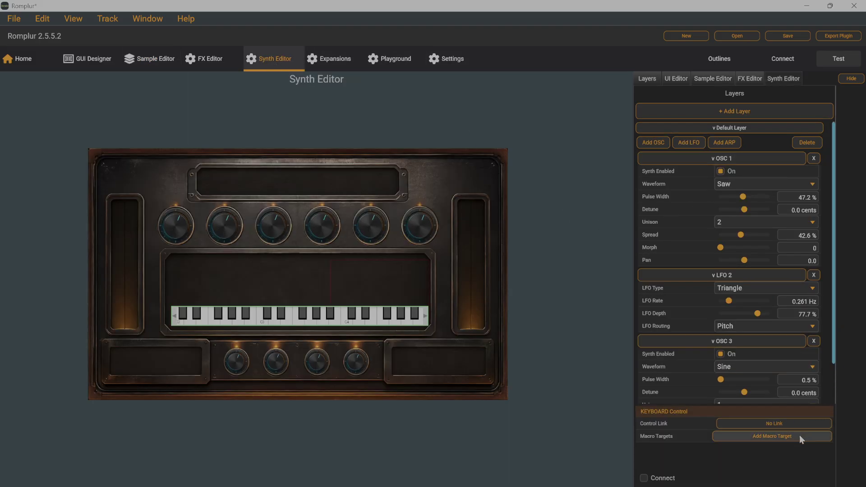
left_click(813, 342)
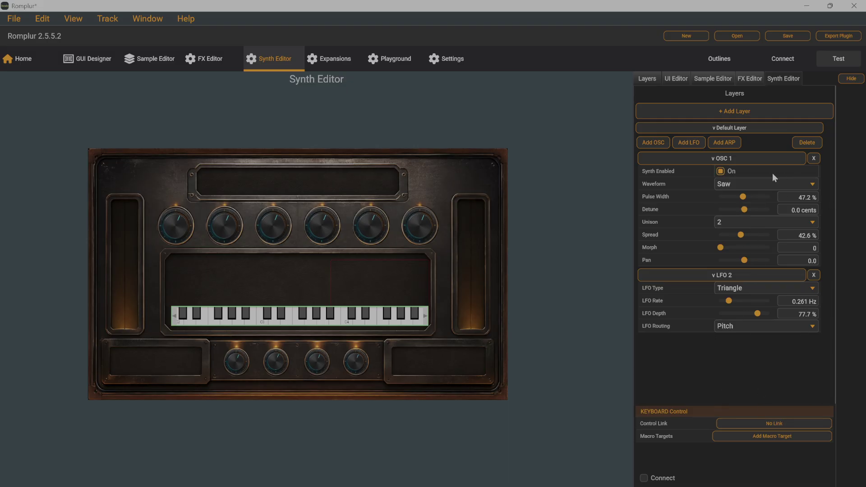
left_click(811, 142)
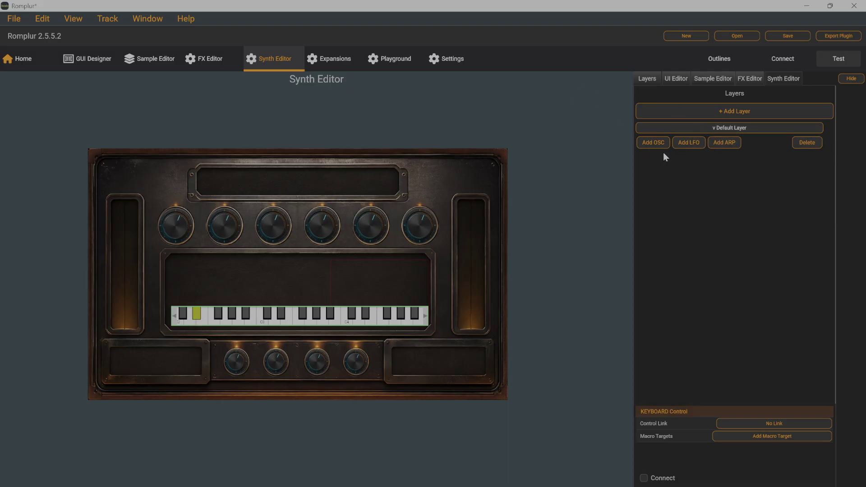
Add an enabled oscillator to the Default Layer with a Square waveform, unison 3 and a spread of 47.9 %
left_click(652, 144)
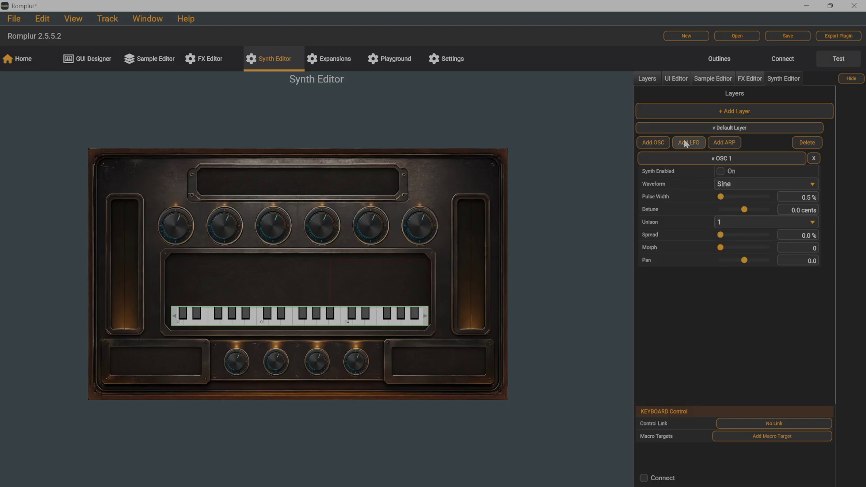
left_click(737, 183)
left_click(737, 206)
left_click(730, 224)
left_click(732, 243)
left_click_drag(720, 234, 743, 235)
Add an LFO of type Square to the Default Layer, route it to Pitch and adjust its rate
left_click(158, 60)
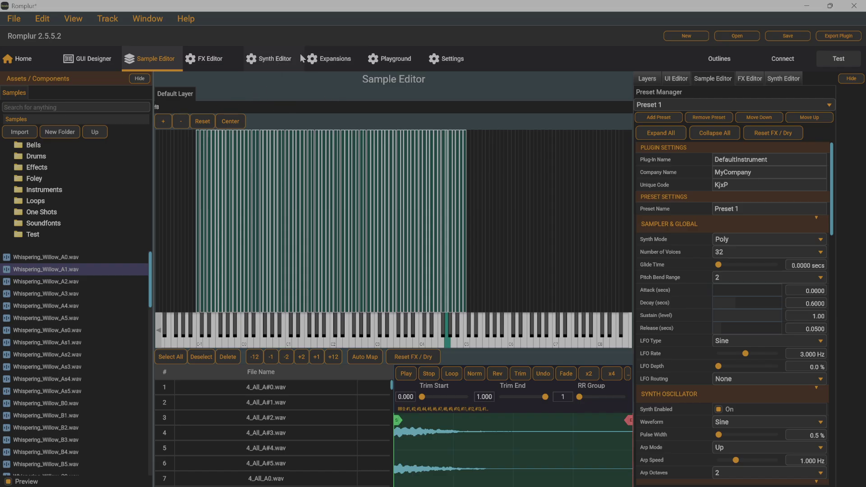
left_click(265, 62)
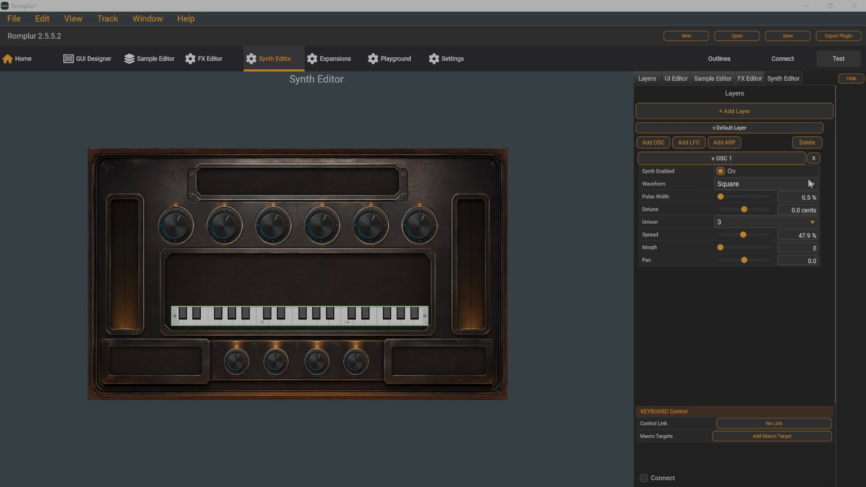
left_click(689, 142)
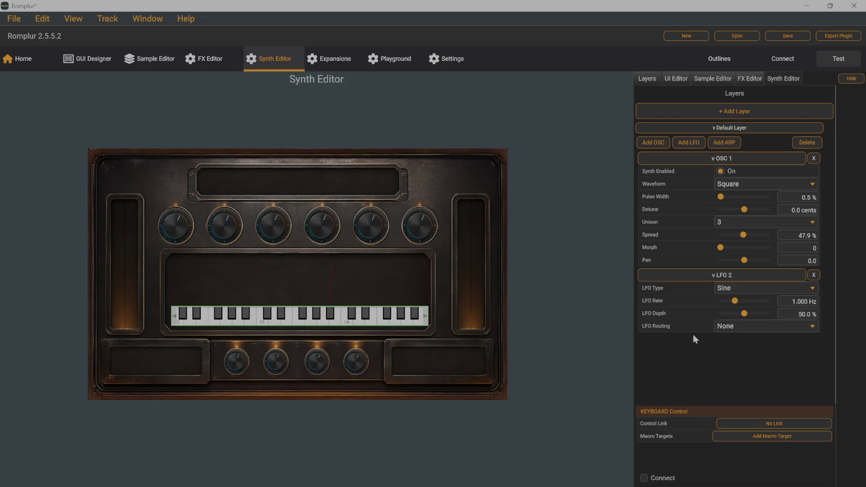
left_click(724, 288)
left_click(742, 315)
left_click(724, 327)
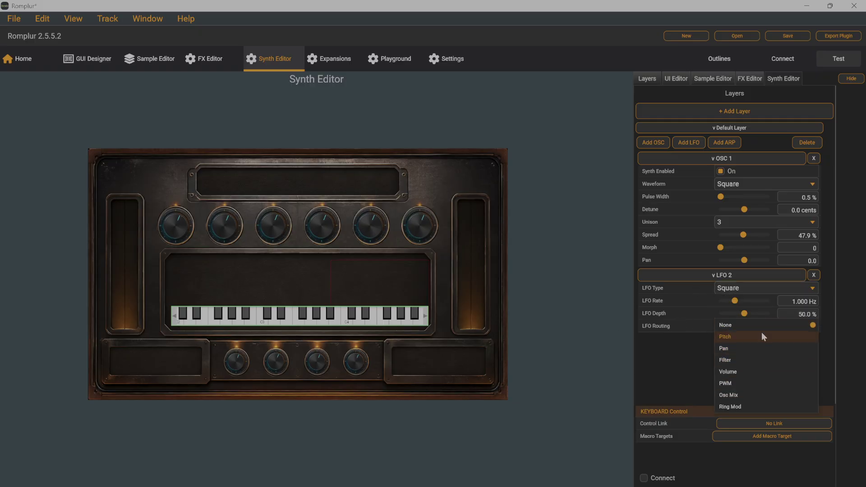
left_click(737, 338)
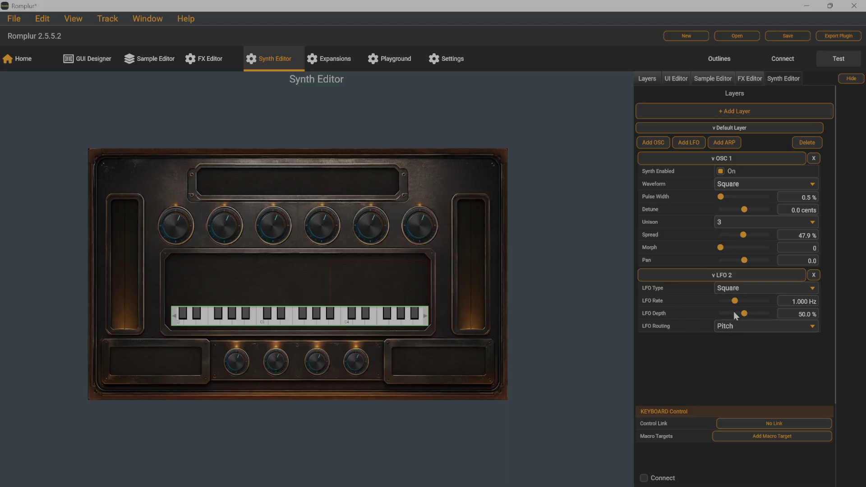
left_click_drag(741, 304, 751, 304)
left_click_drag(760, 304, 730, 314)
Return to the One Shot Maker in the Playground
left_click(389, 59)
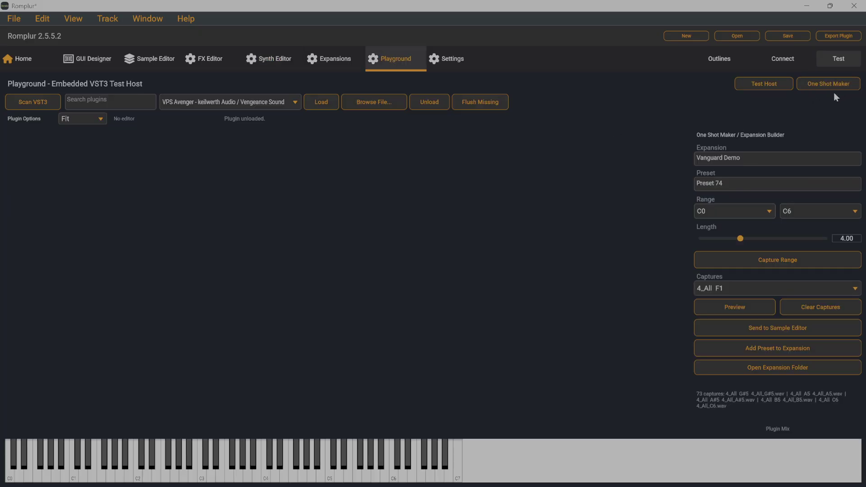